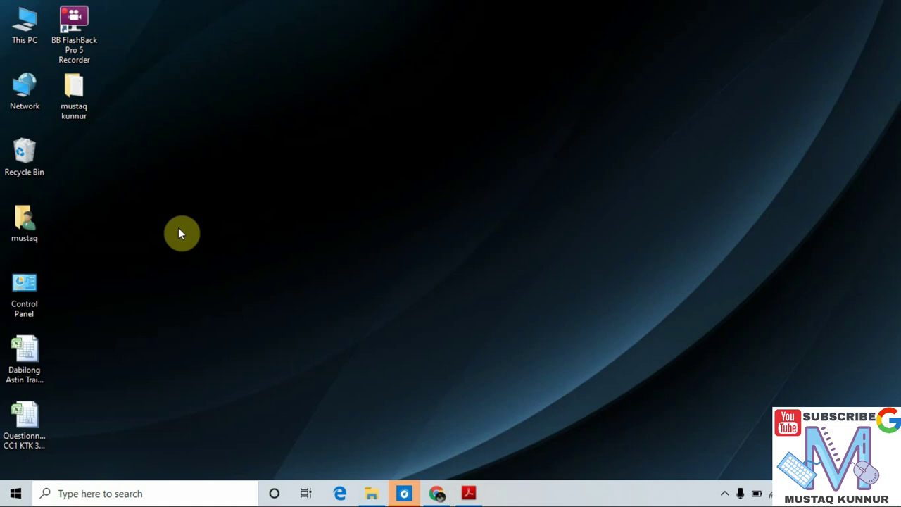
Create a desktop folder from the right-click New menu, keeping the name New folder.
drag(1, 1, 880, 472)
right_click(85, 160)
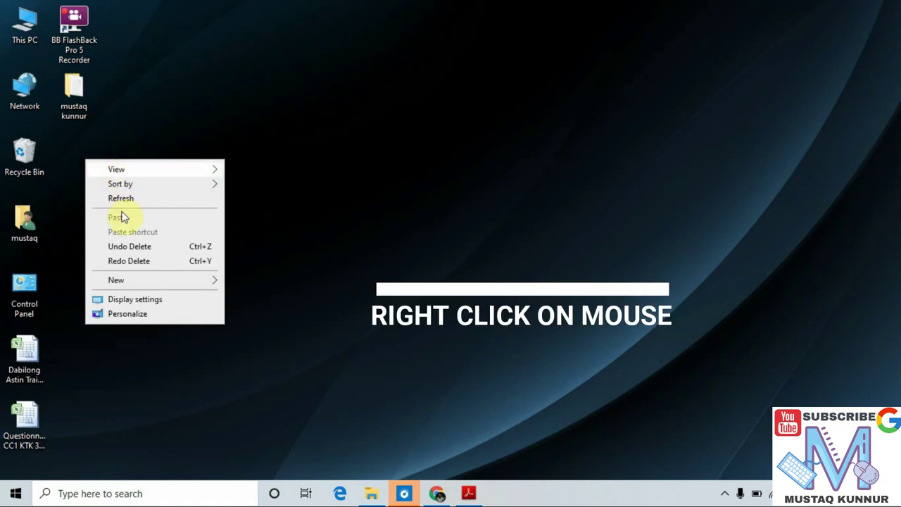
mouse_move(137, 287)
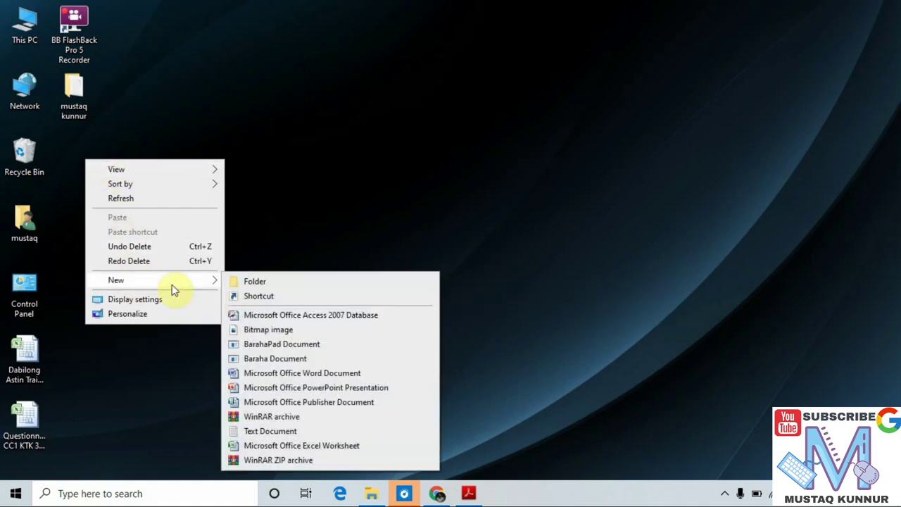
click(255, 282)
key(Return)
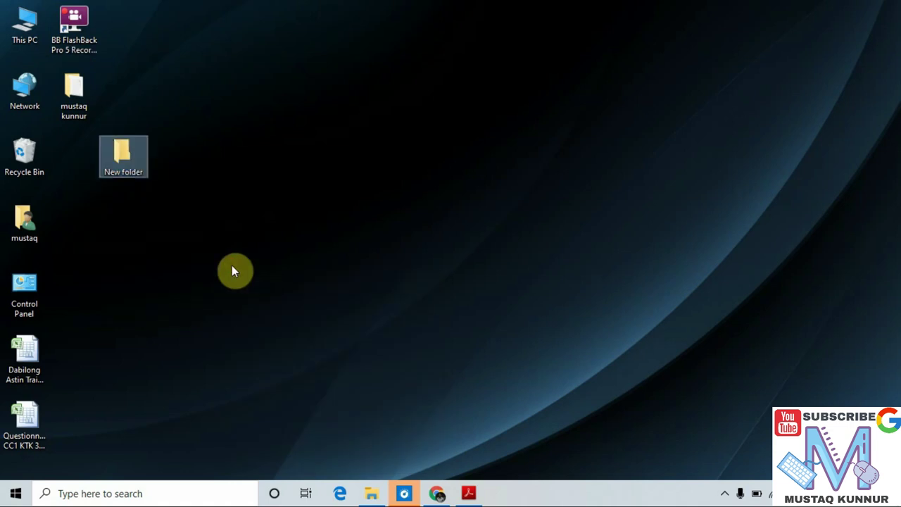
click(204, 277)
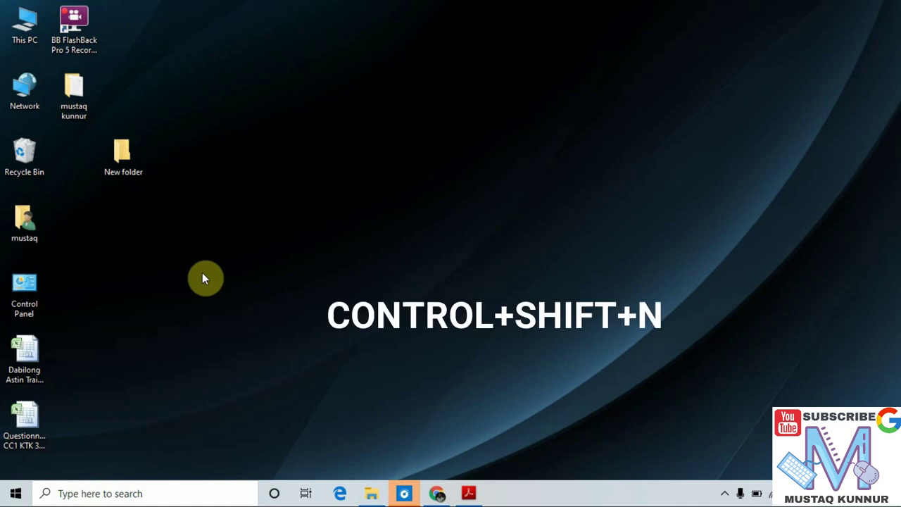
Add a second desktop folder with Ctrl+Shift+N, keeping the name New folder (2).
key(ctrl+shift+n)
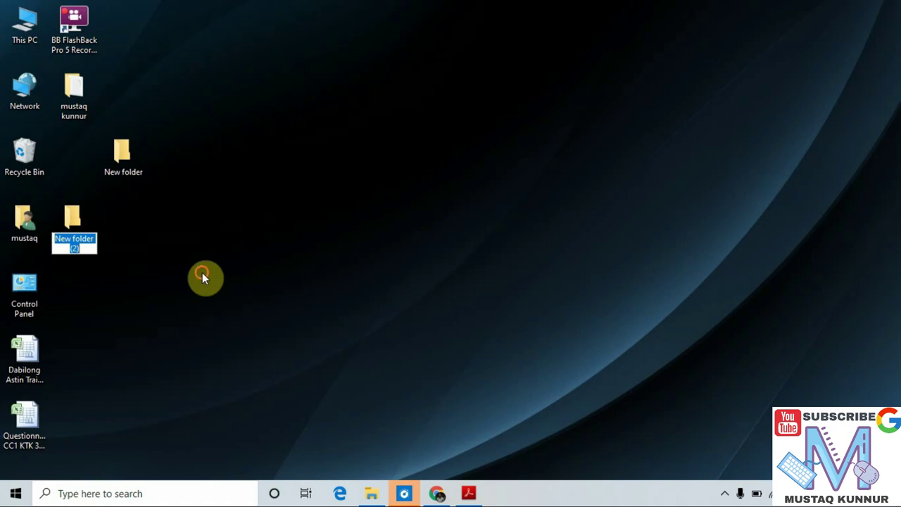
key(Return)
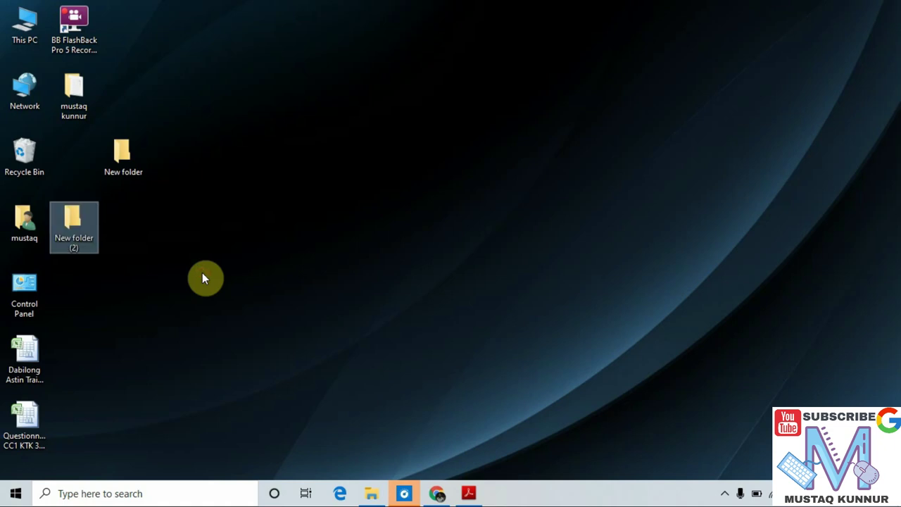
click(208, 264)
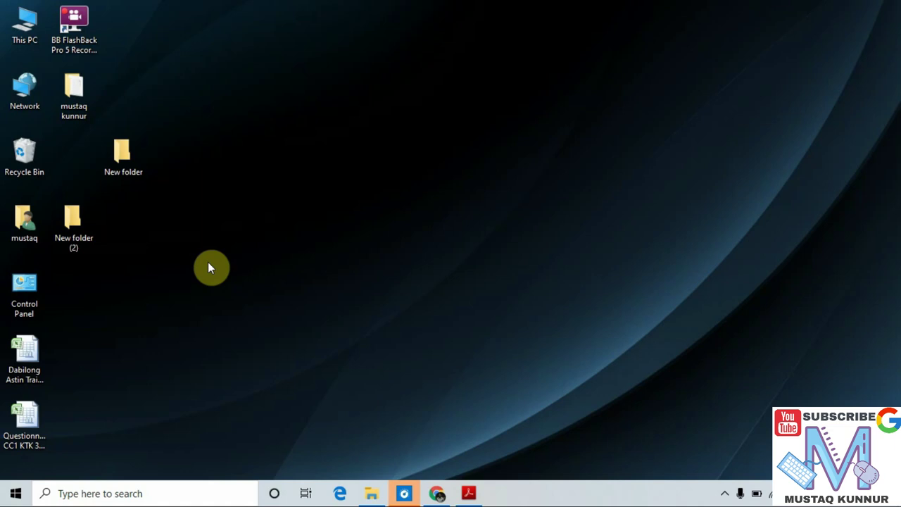
Open the general (F:) drive via This PC and create a folder named New folder there.
double_click(26, 31)
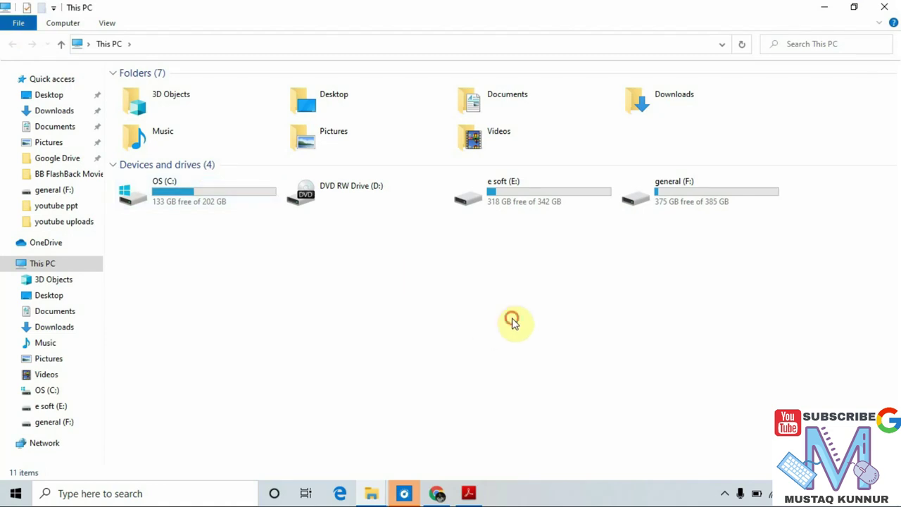
double_click(697, 197)
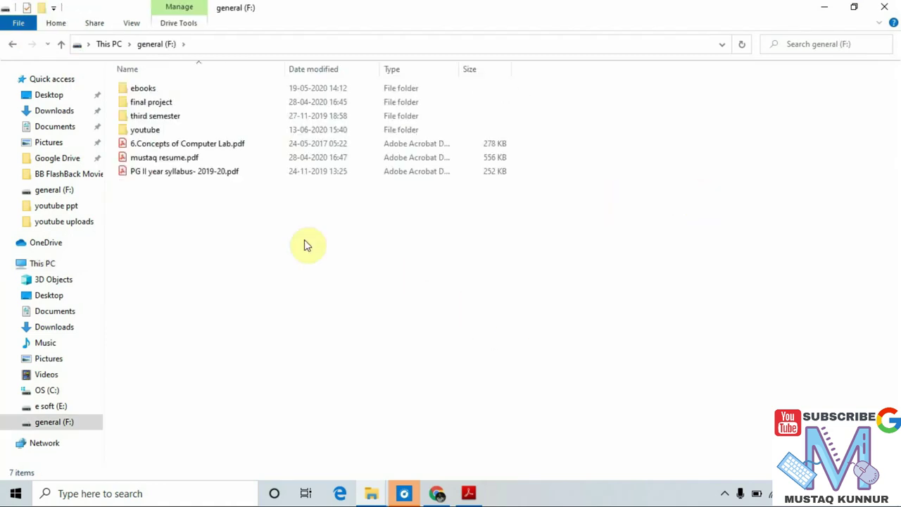
right_click(226, 261)
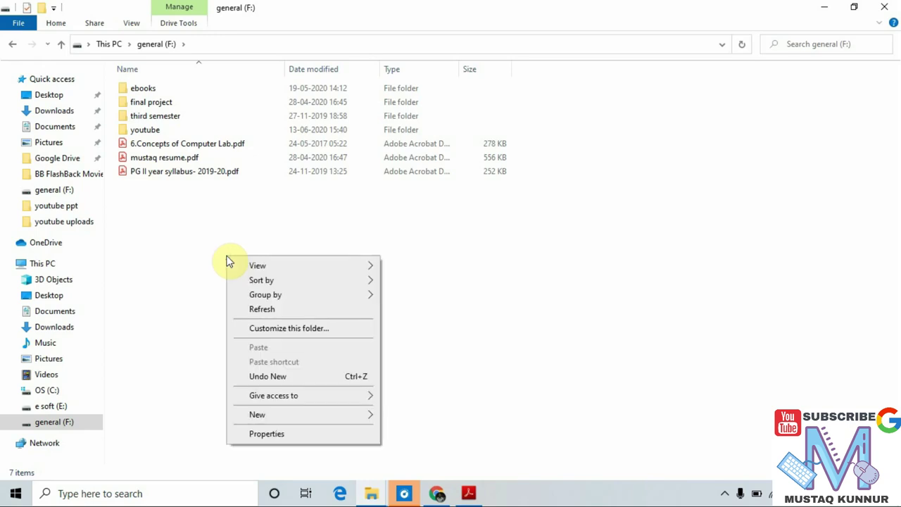
mouse_move(323, 421)
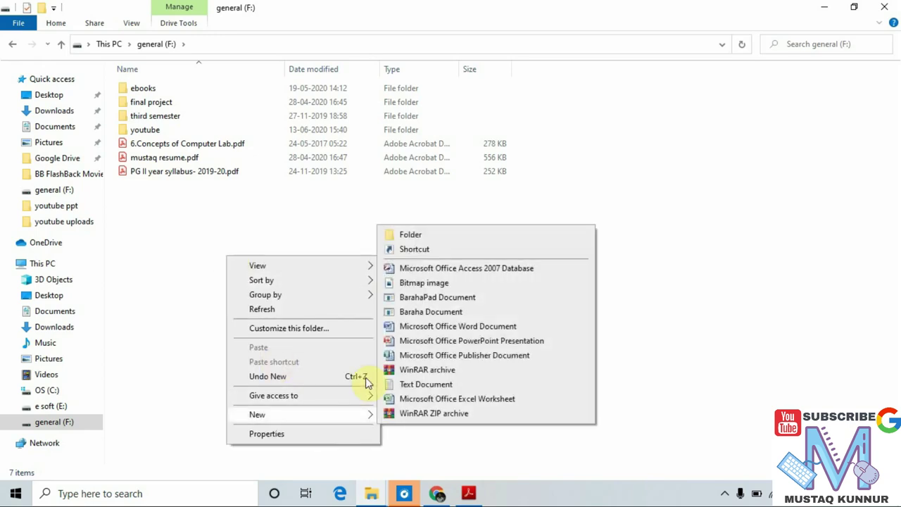
click(416, 235)
click(411, 312)
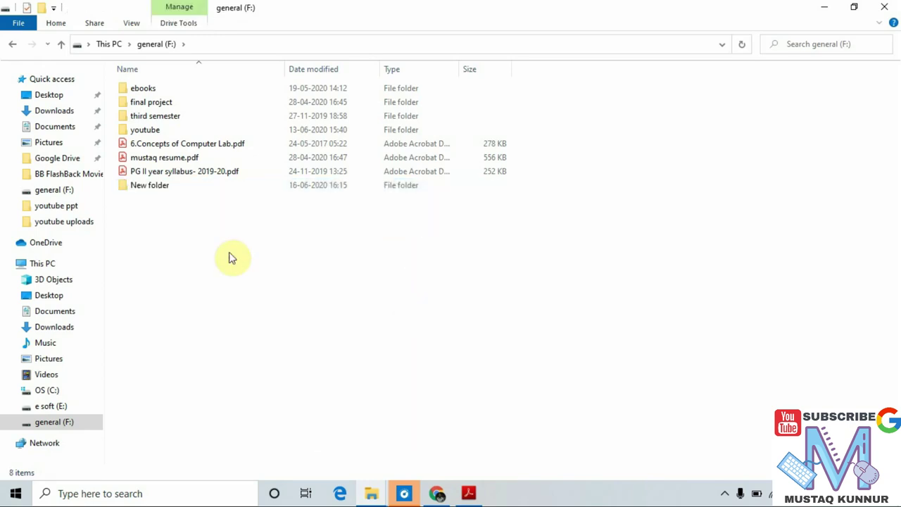
Add New folder (2) and New folder (3) to general (F:), keeping the default names.
click(42, 10)
click(169, 246)
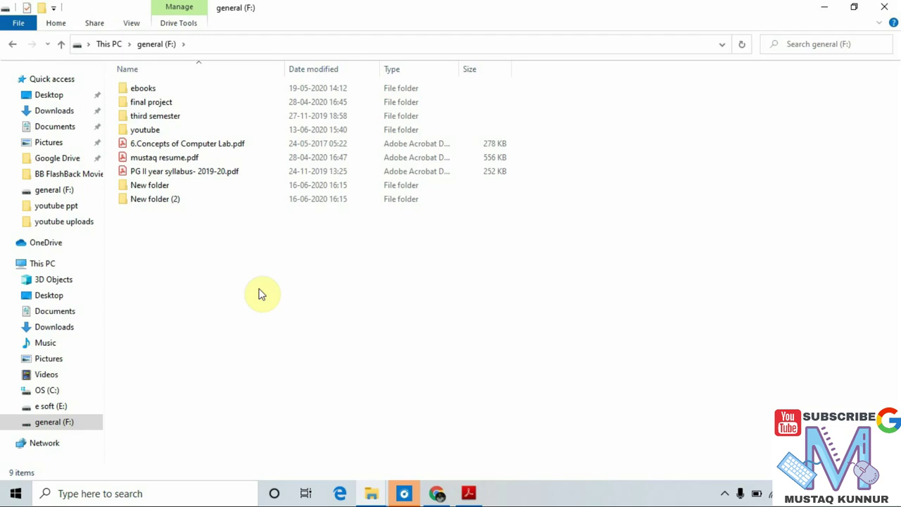
key(ctrl+shift+n)
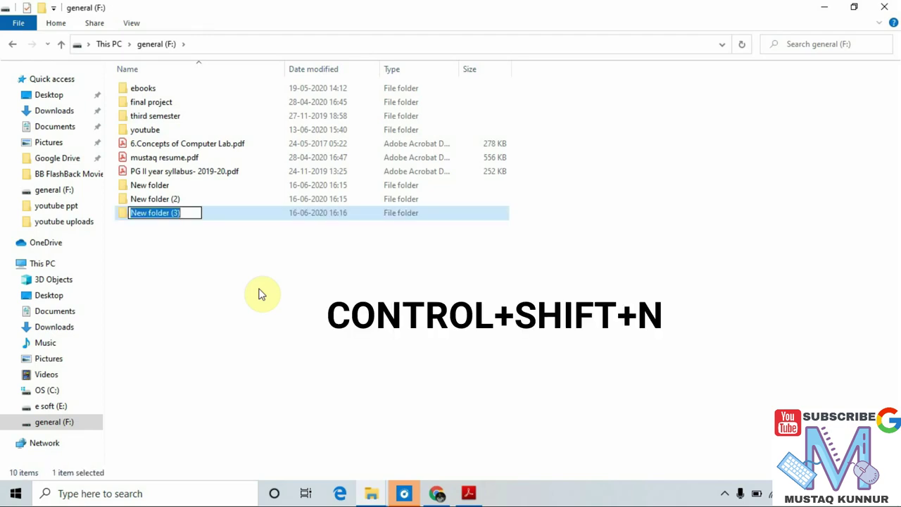
click(257, 291)
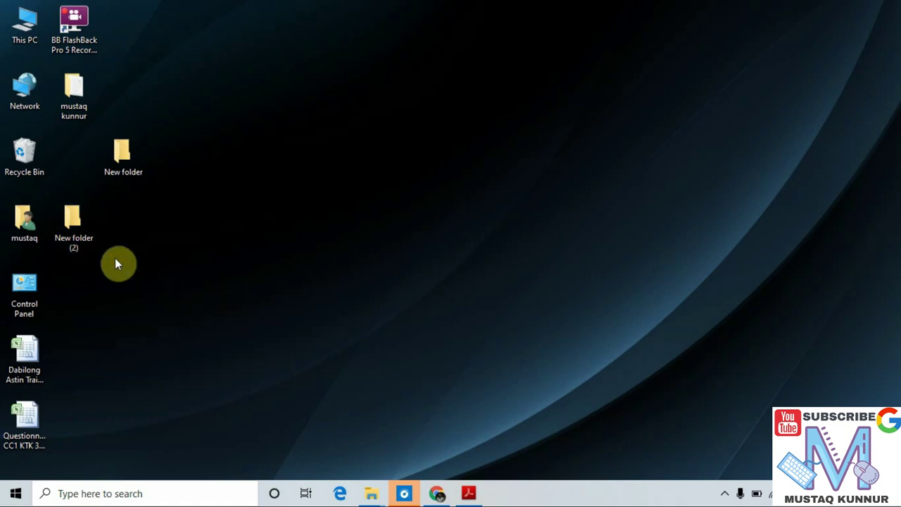
Rename the desktop's New folder (2) to 'tutorial' via the right-click Rename option.
right_click(78, 228)
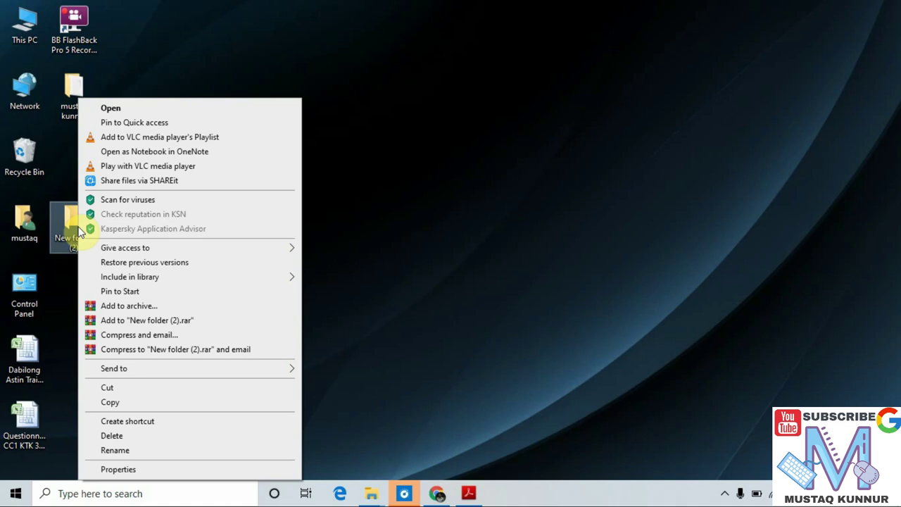
click(114, 449)
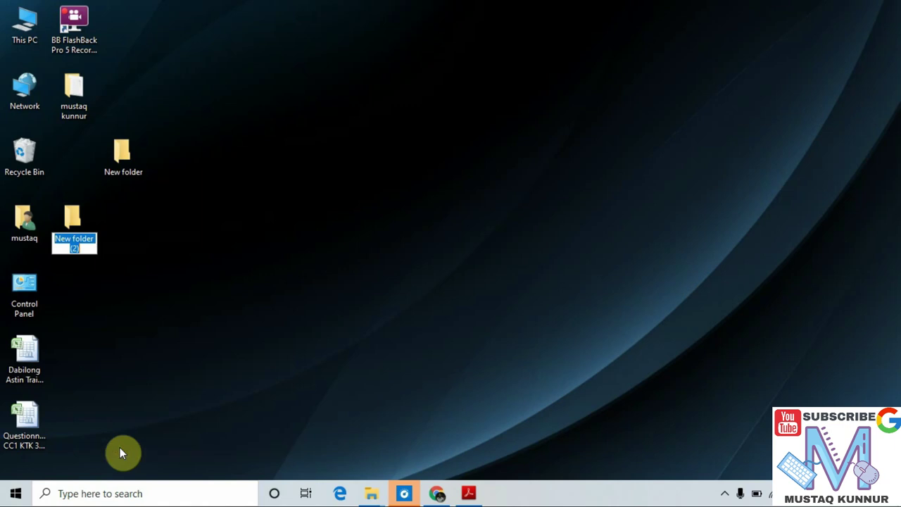
text(tu)
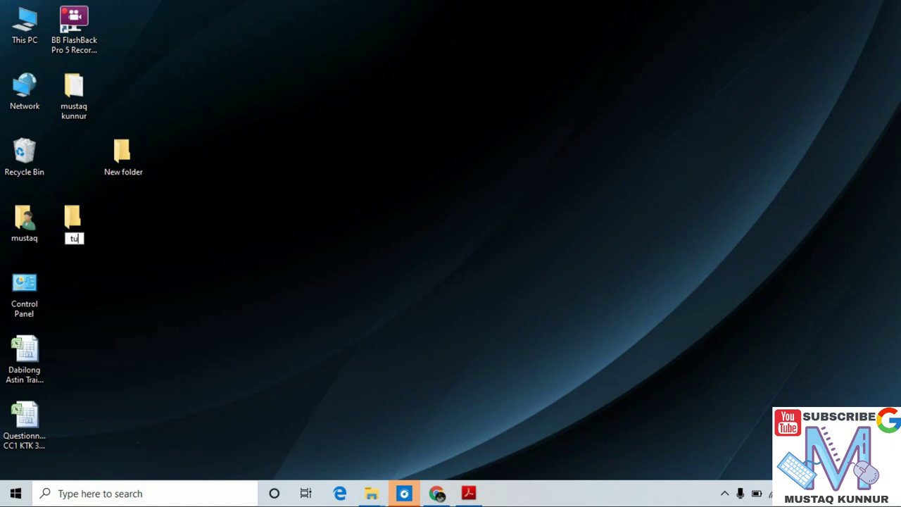
text(torial)
key(Return)
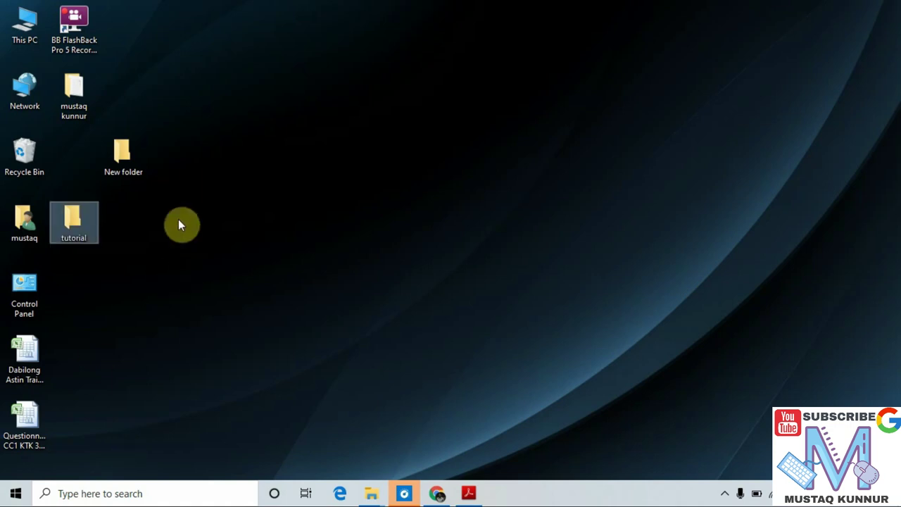
click(136, 172)
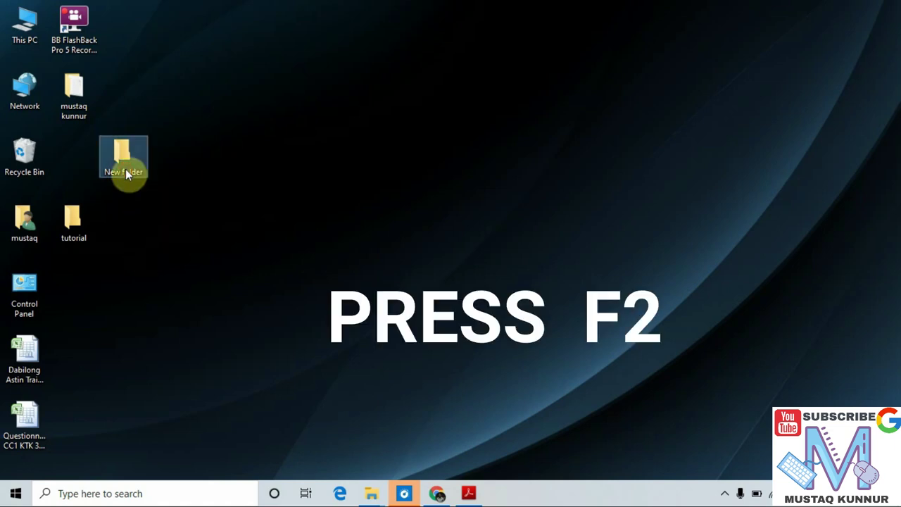
Rename the remaining New folder to 'tutorial1' with F2, then clear the selection.
key(F2)
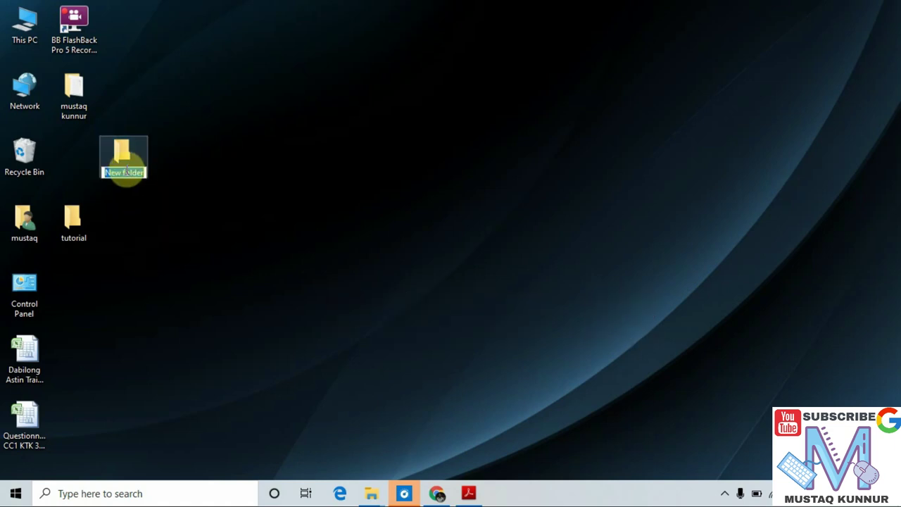
text(tu)
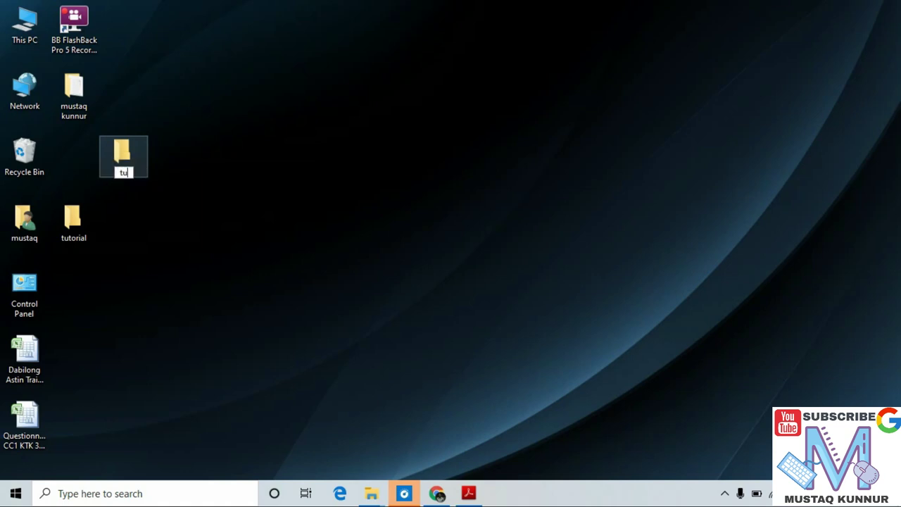
text(torial)
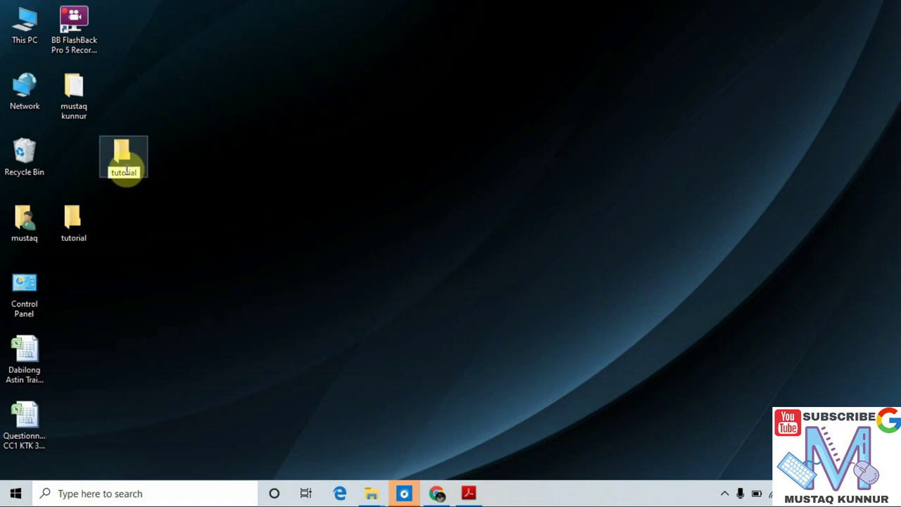
text(1)
key(Return)
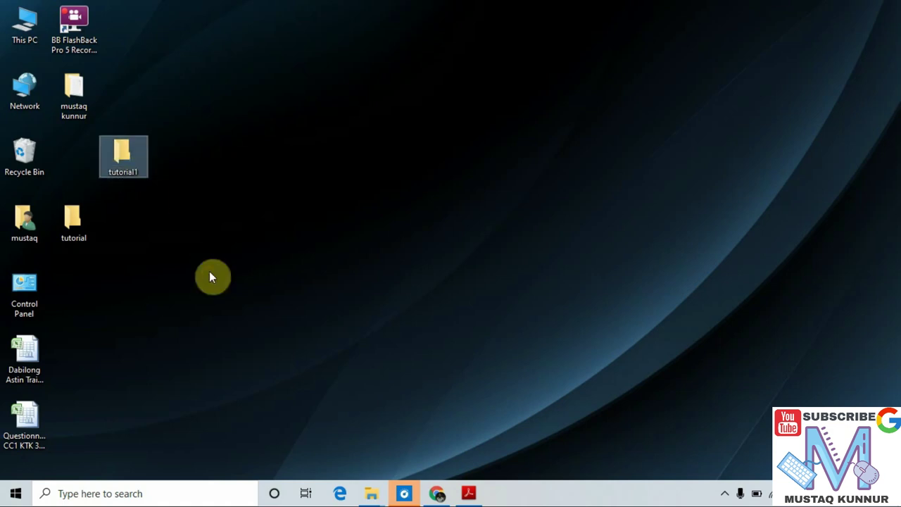
click(209, 271)
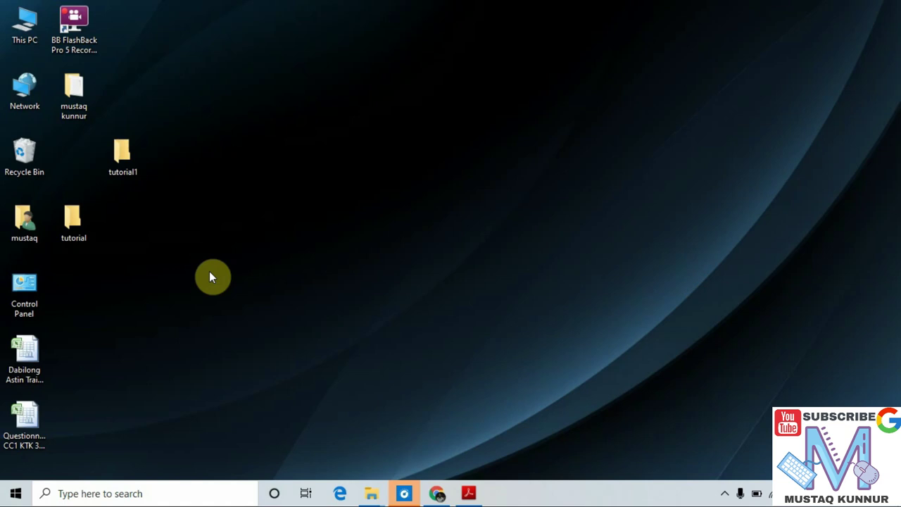
Delete the tutorial and tutorial1 folders from the desktop.
click(83, 223)
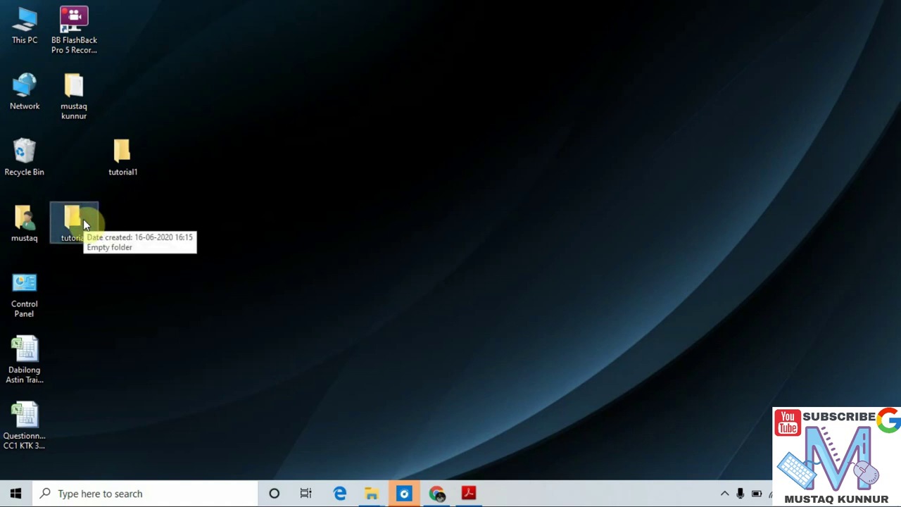
right_click(83, 220)
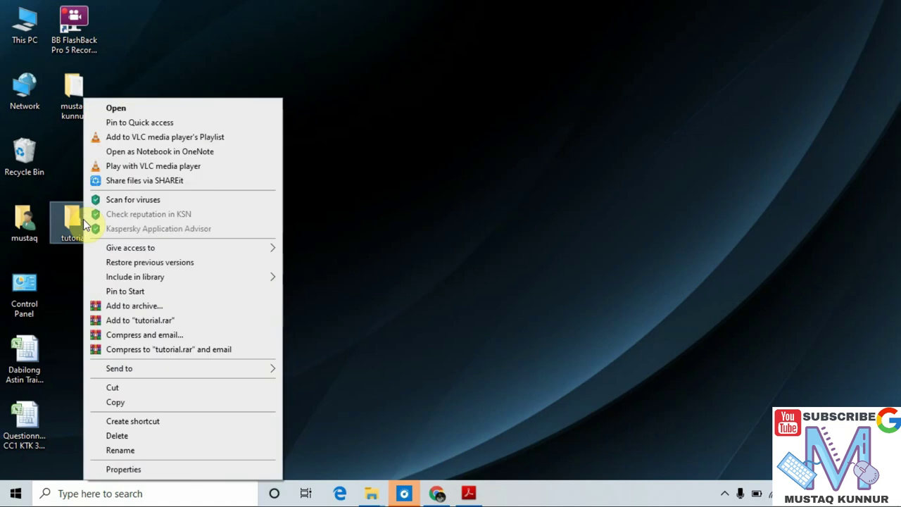
click(116, 436)
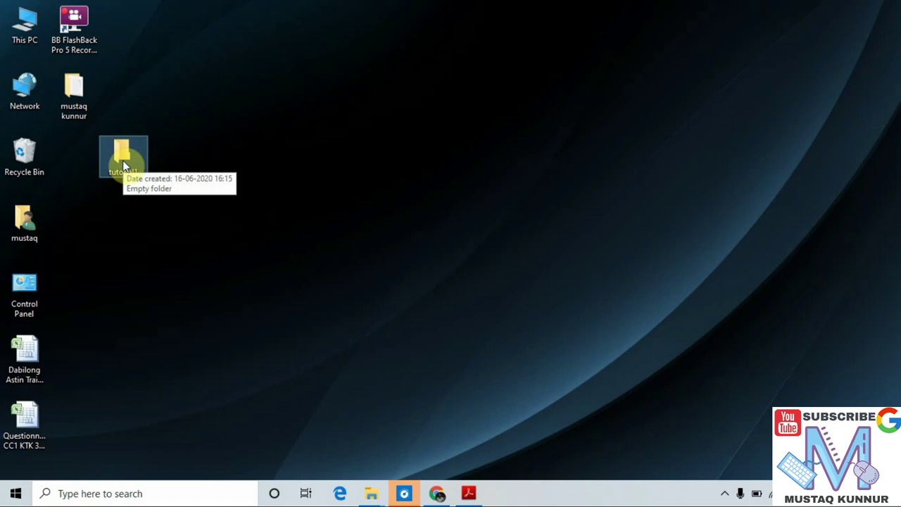
key(Delete)
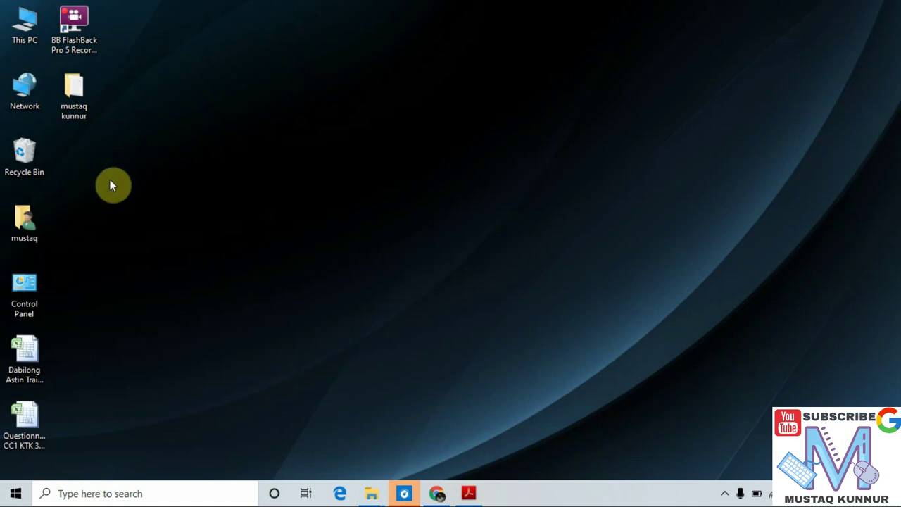
Create a fresh desktop folder named 'tutorial', then bring up the taskbar search.
key(ctrl+shift+n)
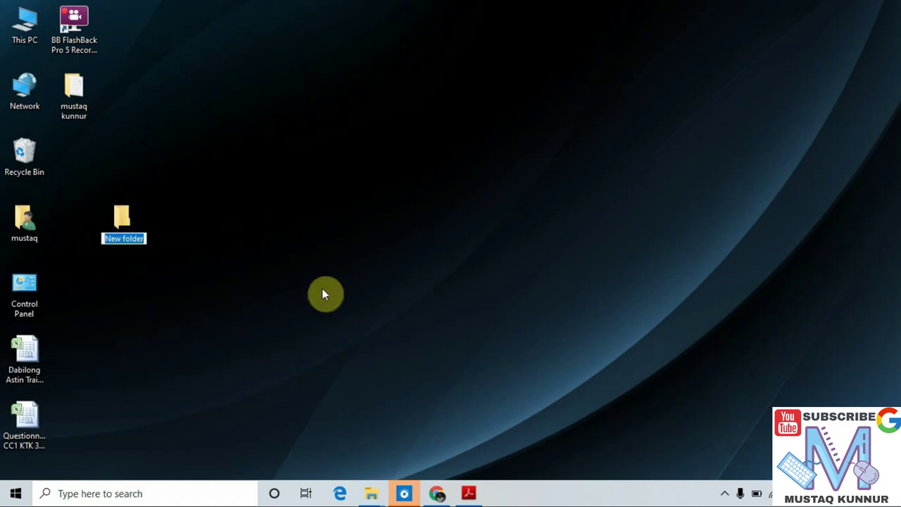
text(tutorial)
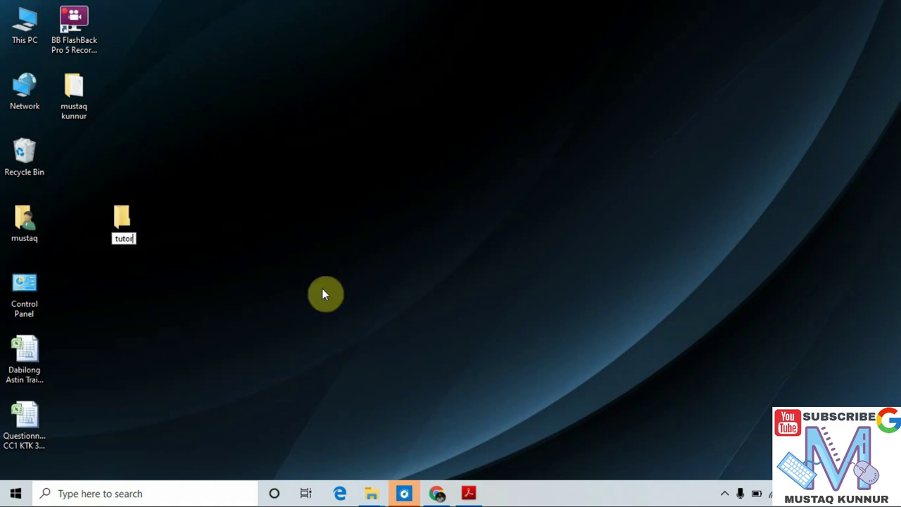
click(665, 222)
click(133, 492)
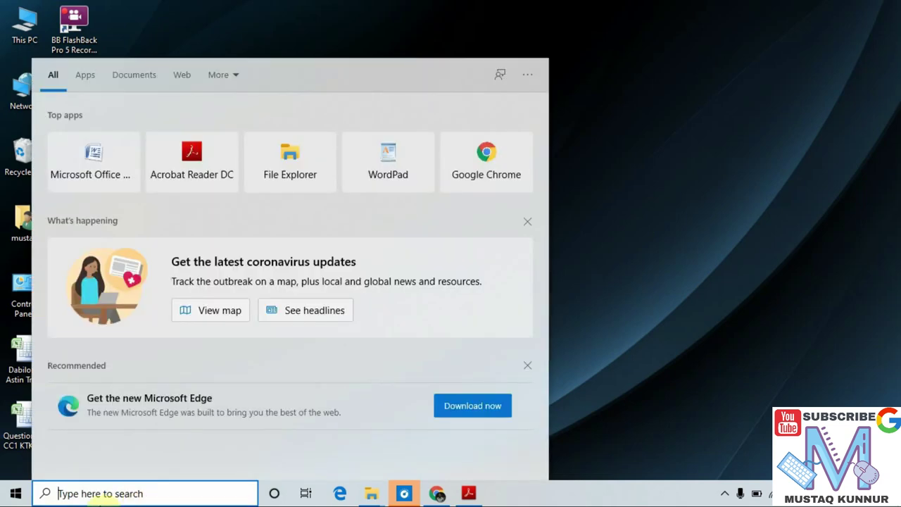
Search for 'notepad' and launch Notepad from the best match.
text(notepad)
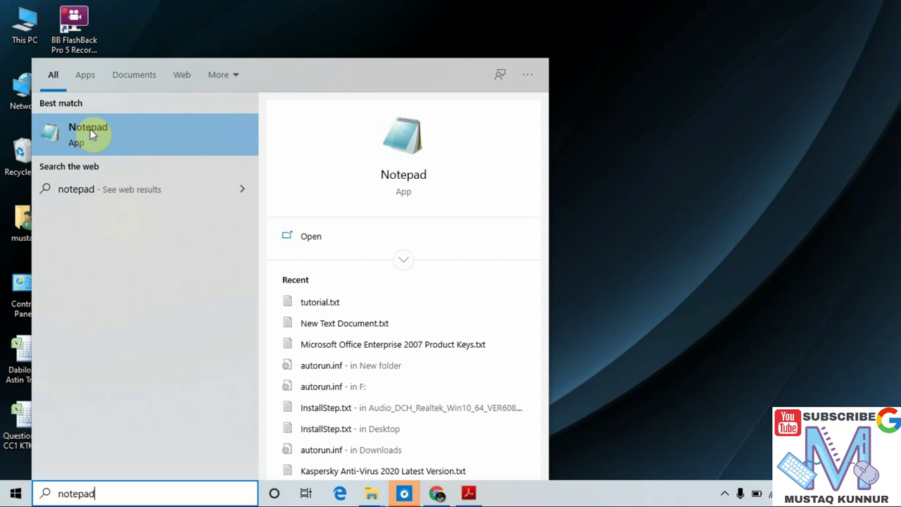
click(90, 128)
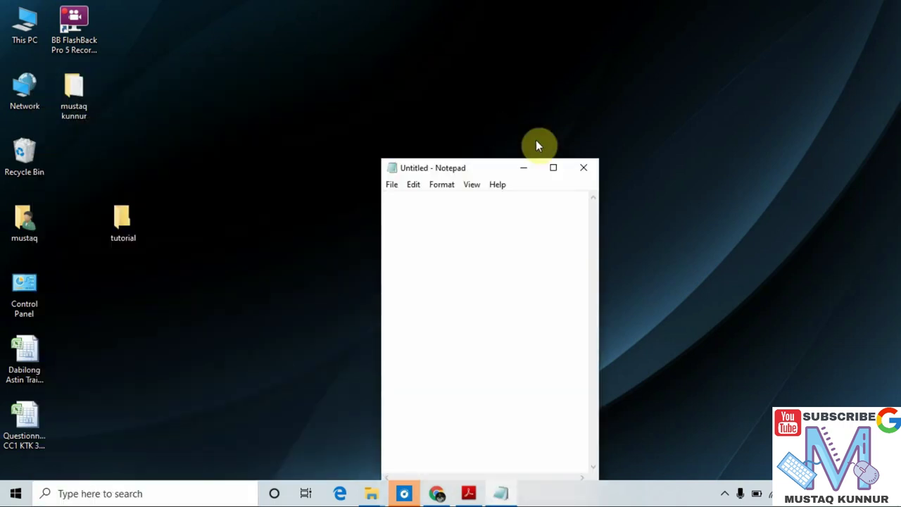
Maximize Notepad and type 'welcome to my channel' into the document.
click(551, 168)
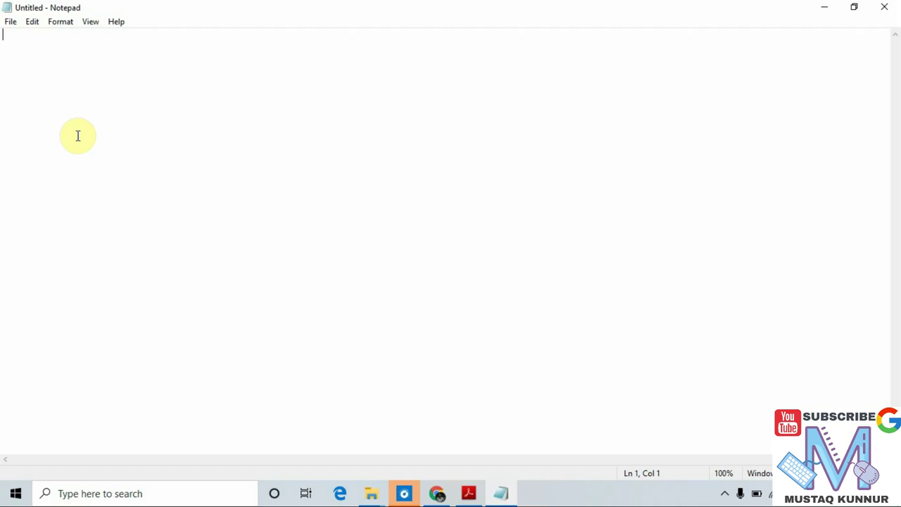
text(welcome )
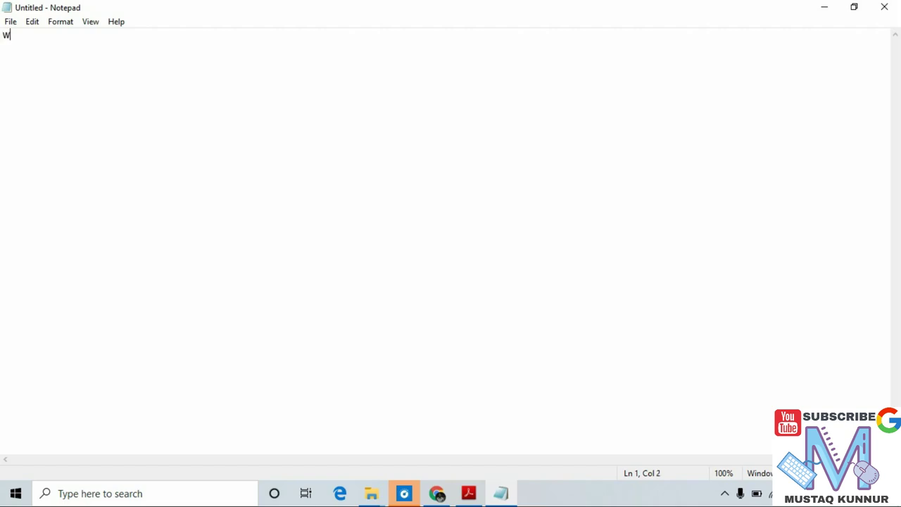
text(to )
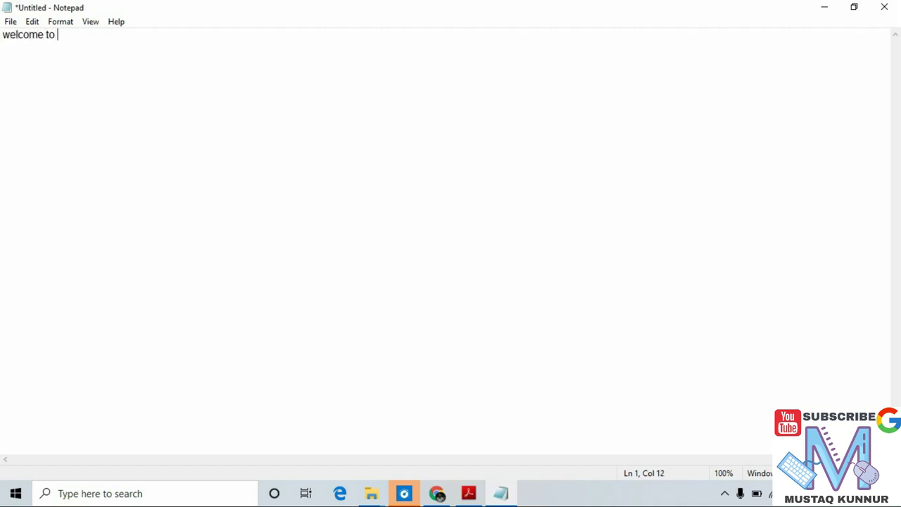
text(my channel)
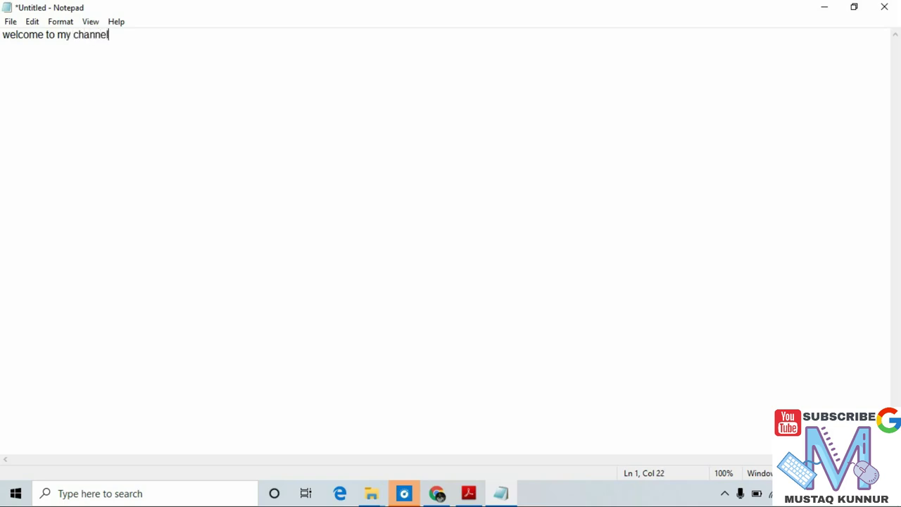